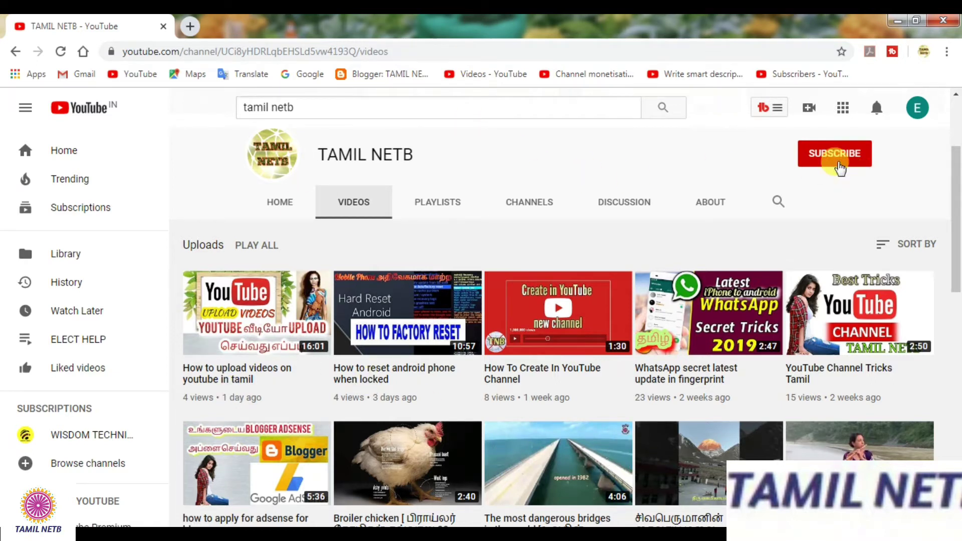
Subscribe to the TAMIL NETB channel and set its notifications to All.
double_click(840, 168)
click(554, 337)
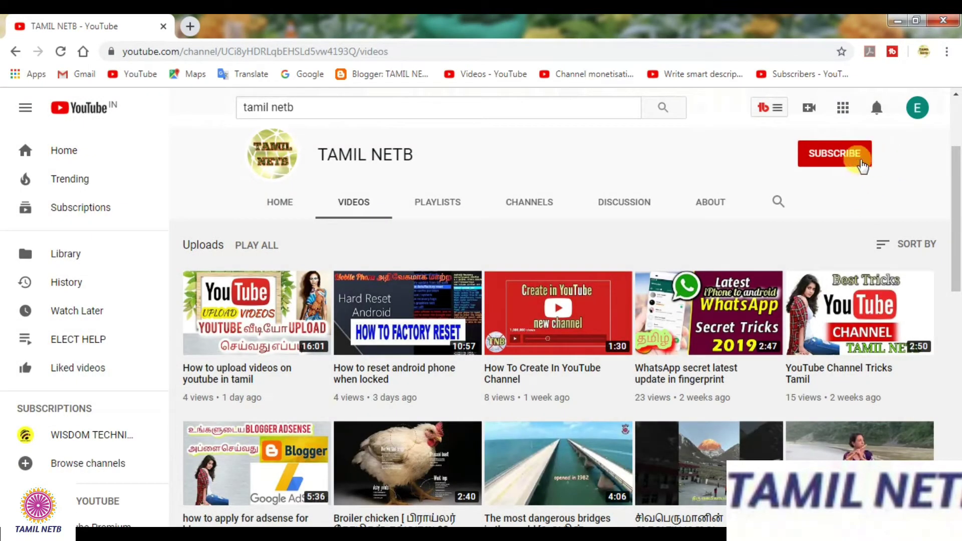
click(858, 160)
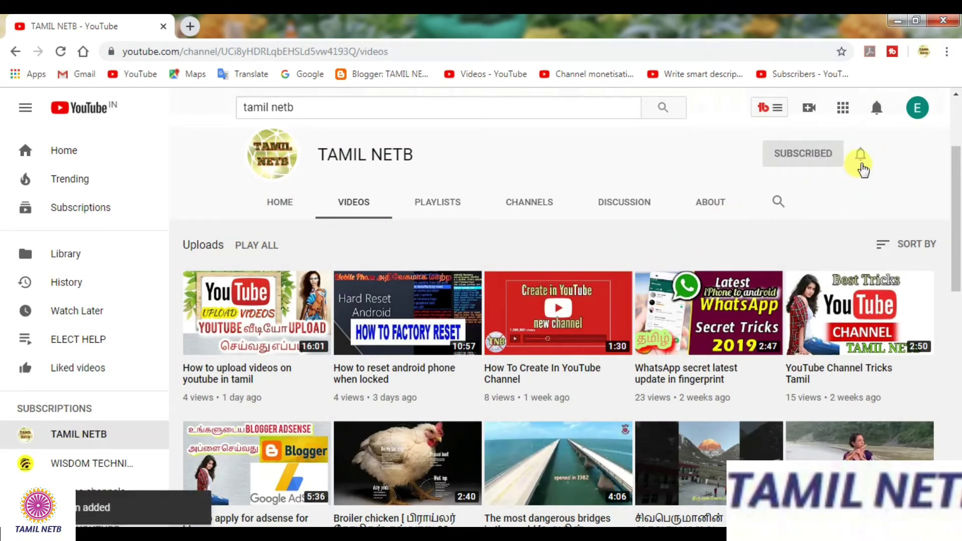
click(860, 155)
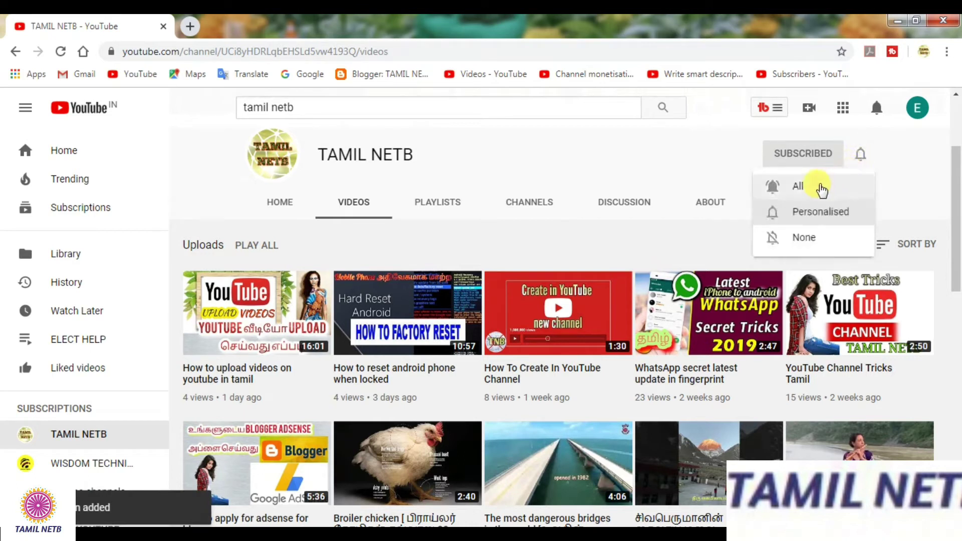
click(822, 188)
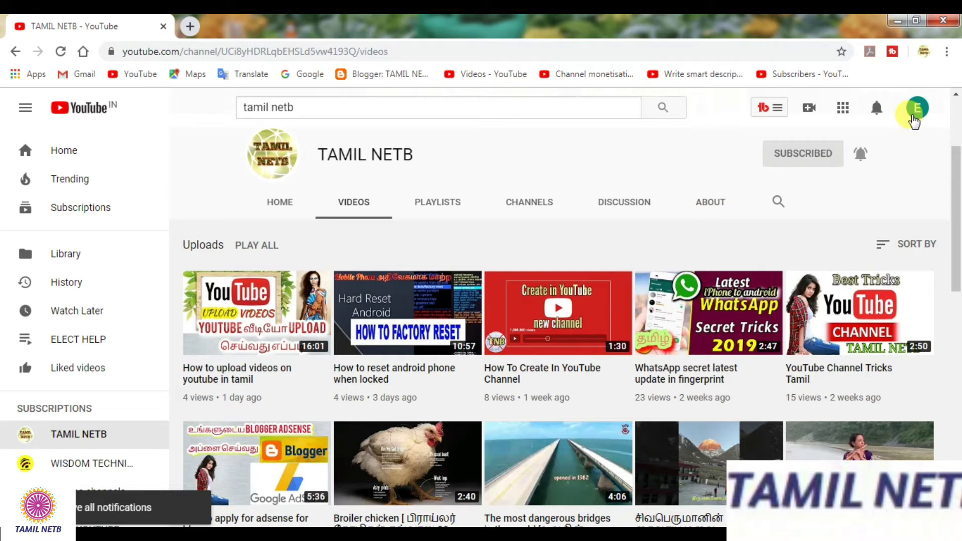
Go to your own ELECT HELP channel and open it for customisation.
click(915, 111)
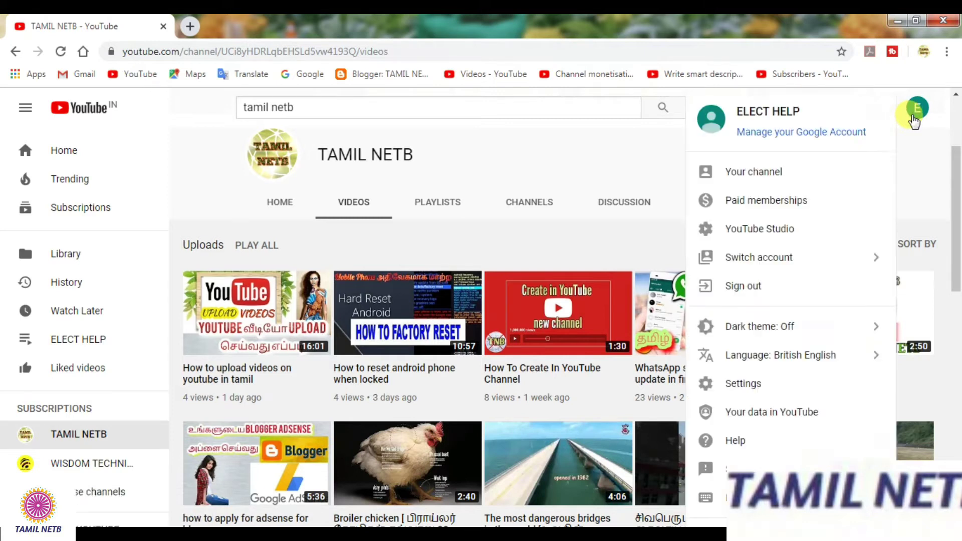
click(755, 175)
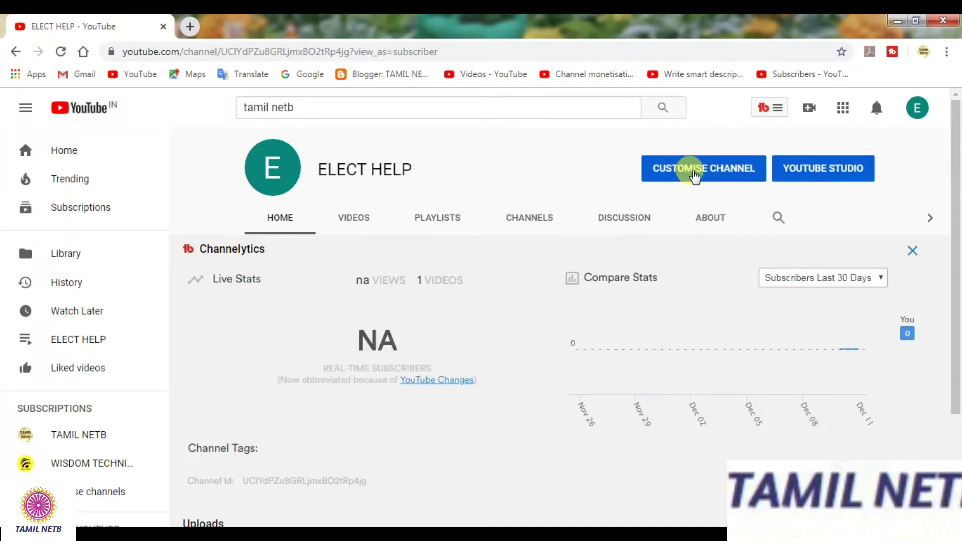
click(694, 175)
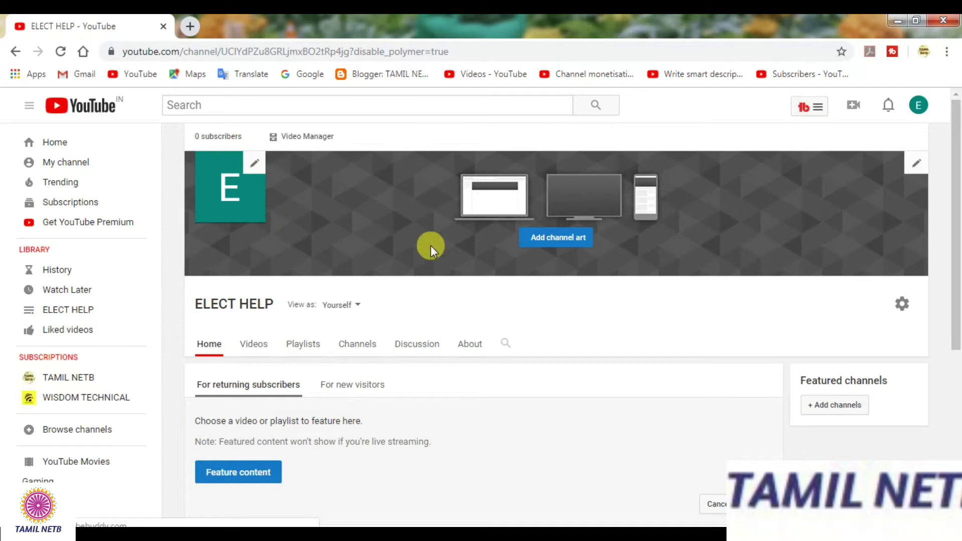
Look over the Video Manager's uploads and its navigation entries, and return to the channel customisation page.
click(313, 140)
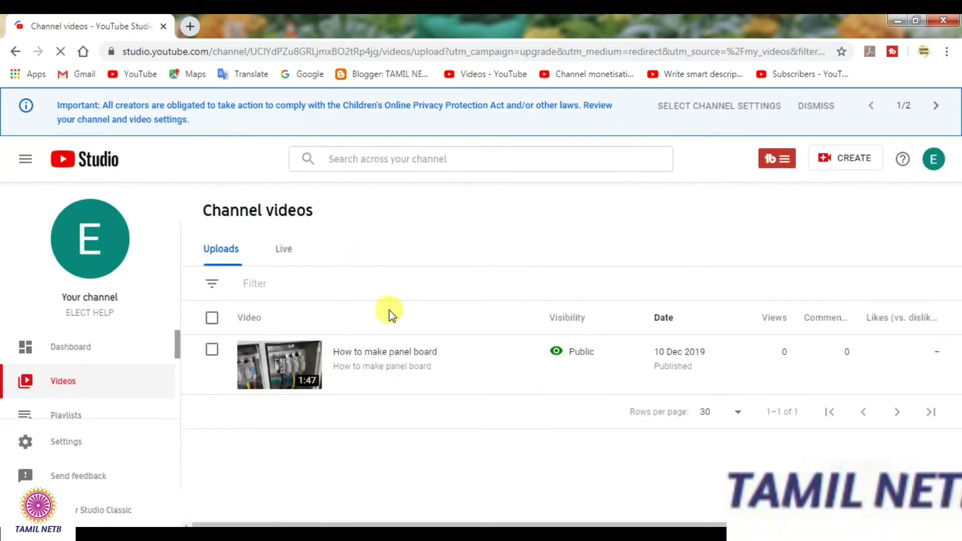
scroll(101, 407, down, 3)
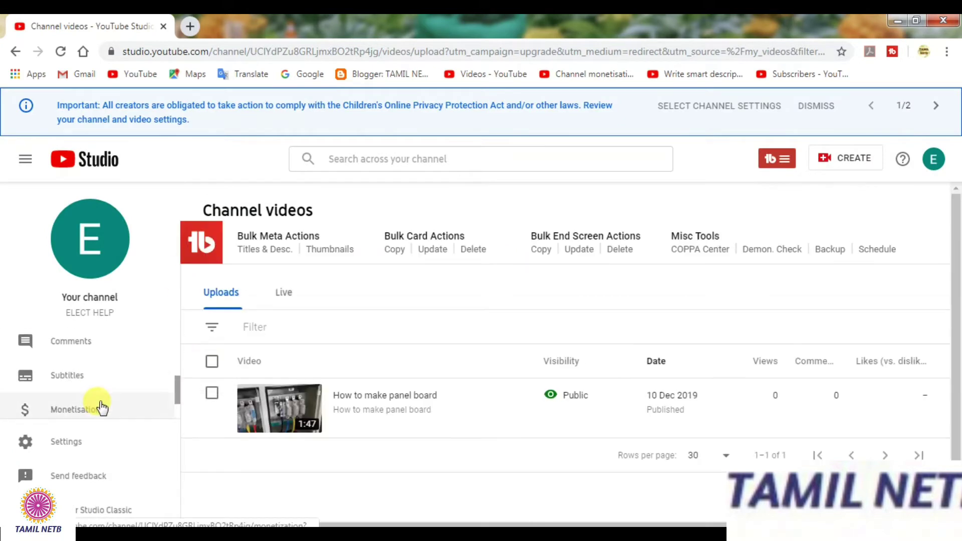
scroll(101, 403, up, 3)
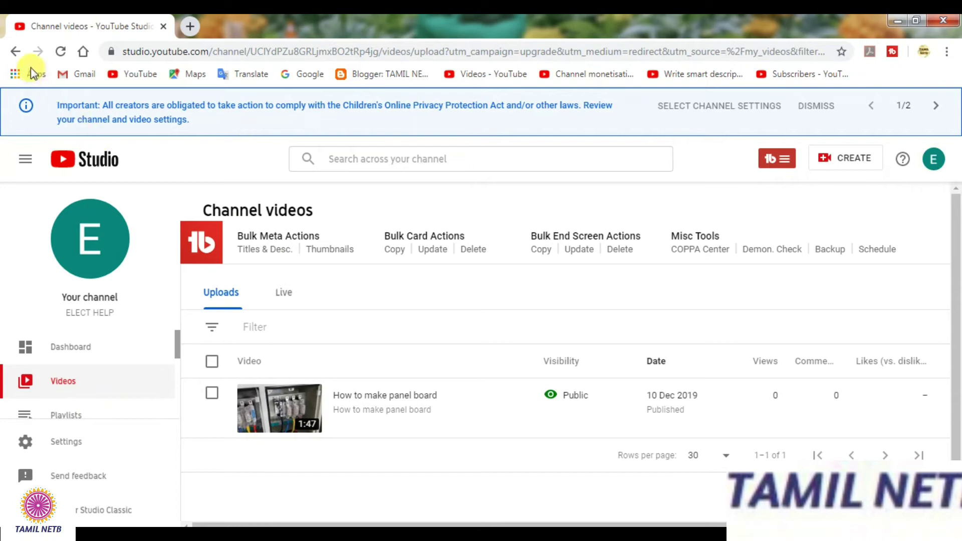
click(16, 51)
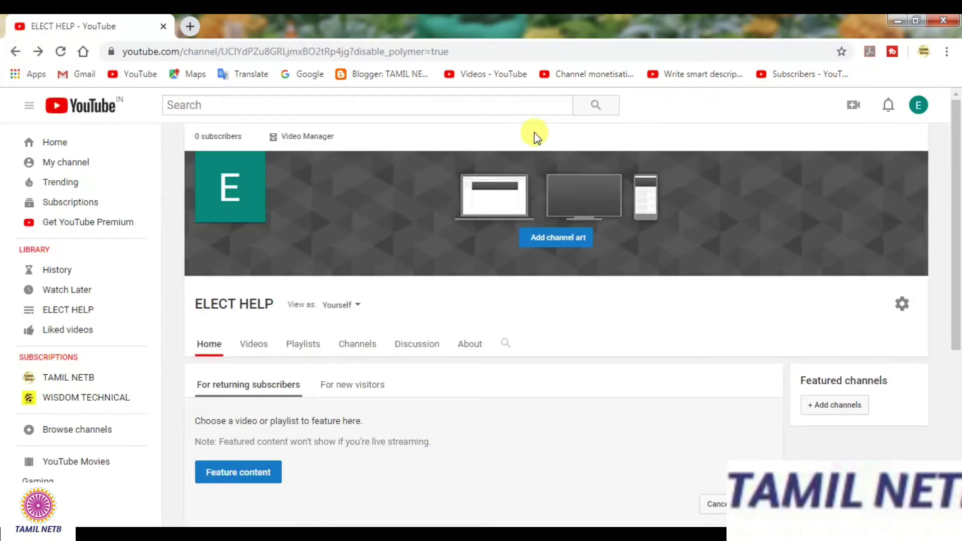
Go through the subscribers page to the channel's Status and Features page and start the account verification.
click(221, 143)
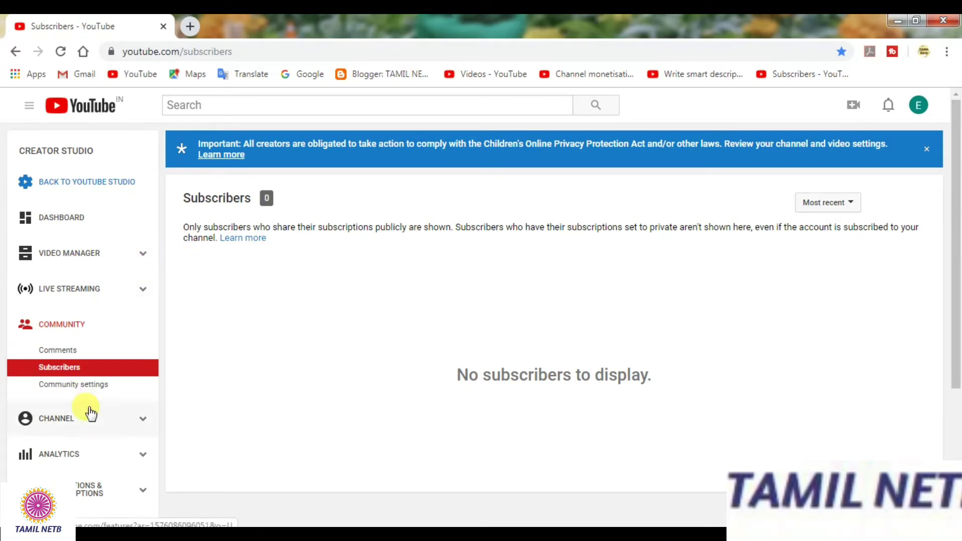
click(96, 427)
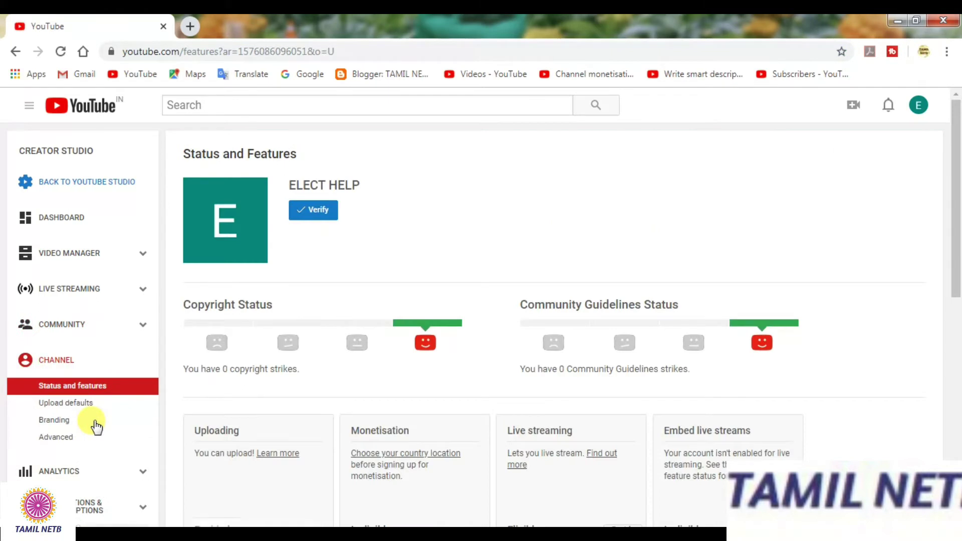
click(311, 219)
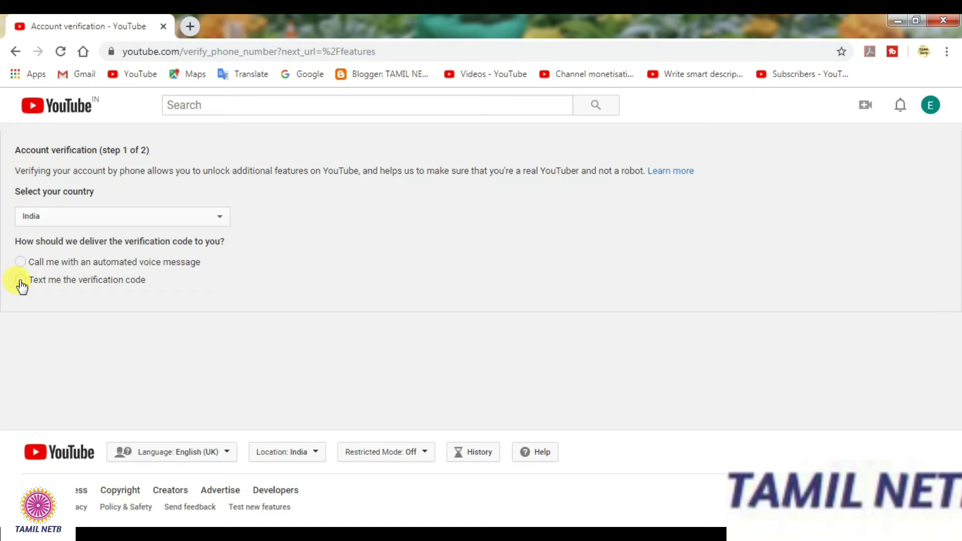
Verify the account by phone, requesting the verification code as a text message and submitting the received 6-digit code.
click(21, 280)
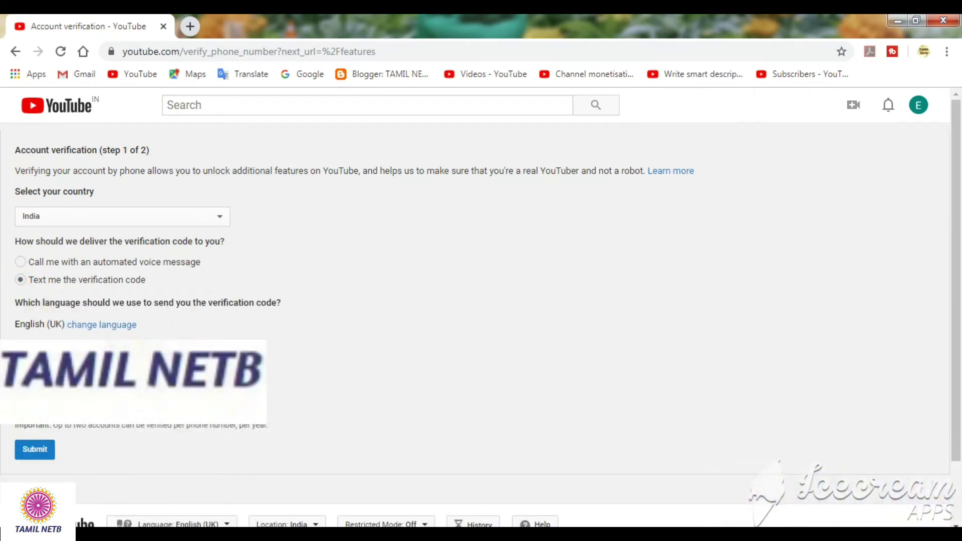
click(32, 450)
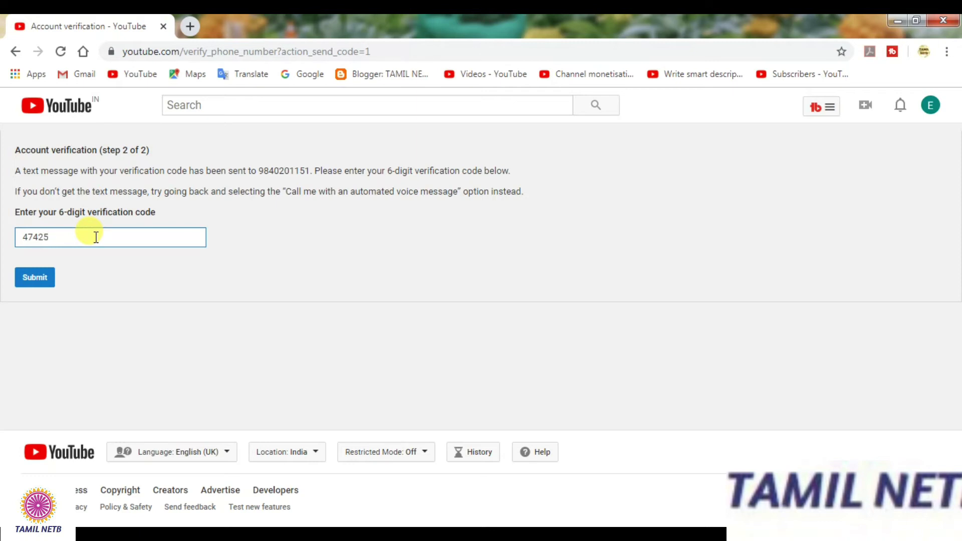
click(32, 277)
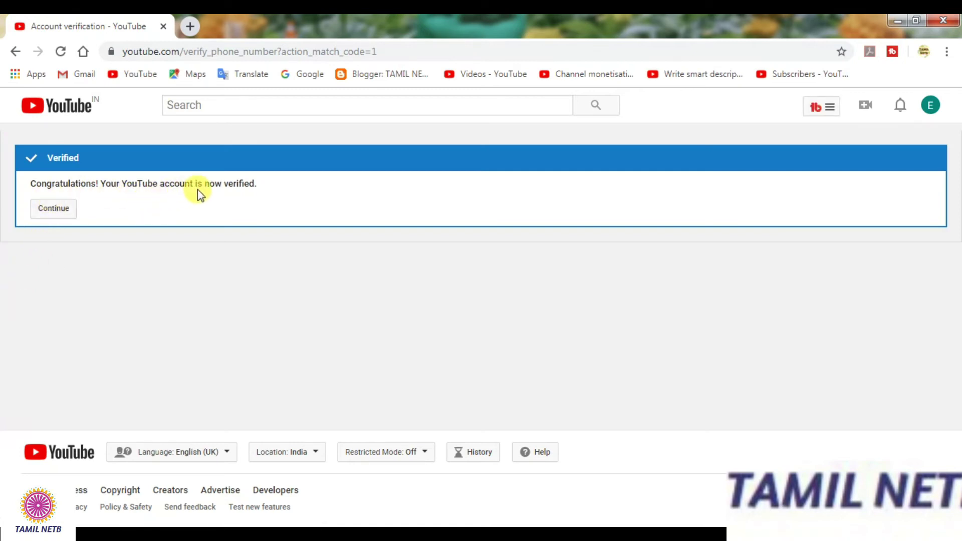
click(69, 211)
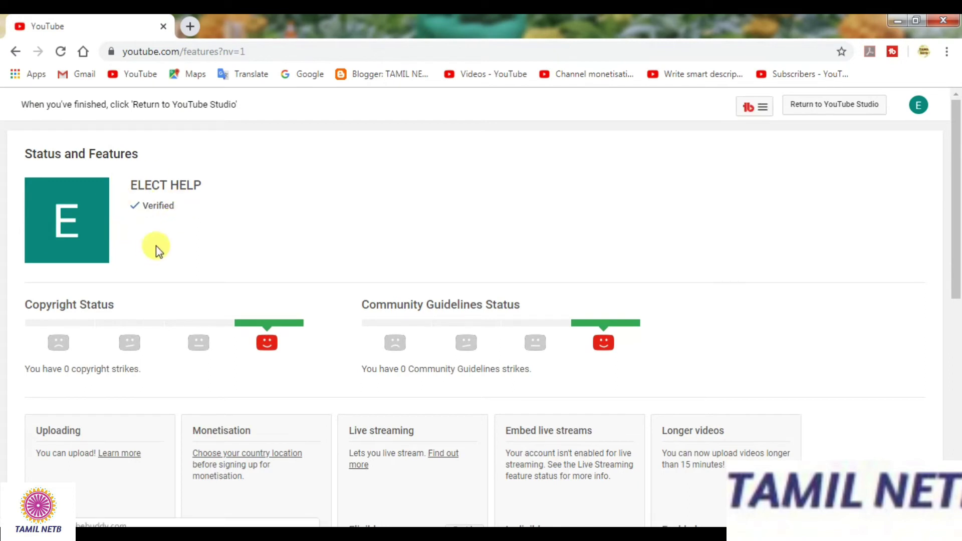
Review the channel's verification status and the eligibility of each feature, such as monetisation and custom thumbnails.
scroll(152, 243, down, 4)
scroll(152, 238, up, 4)
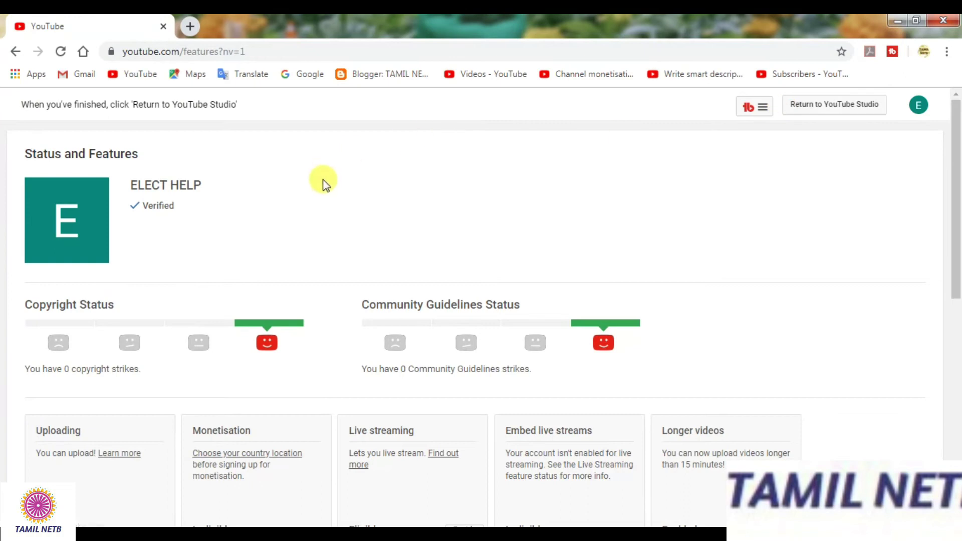
scroll(321, 191, down, 6)
scroll(316, 203, down, 1)
scroll(314, 208, up, 5)
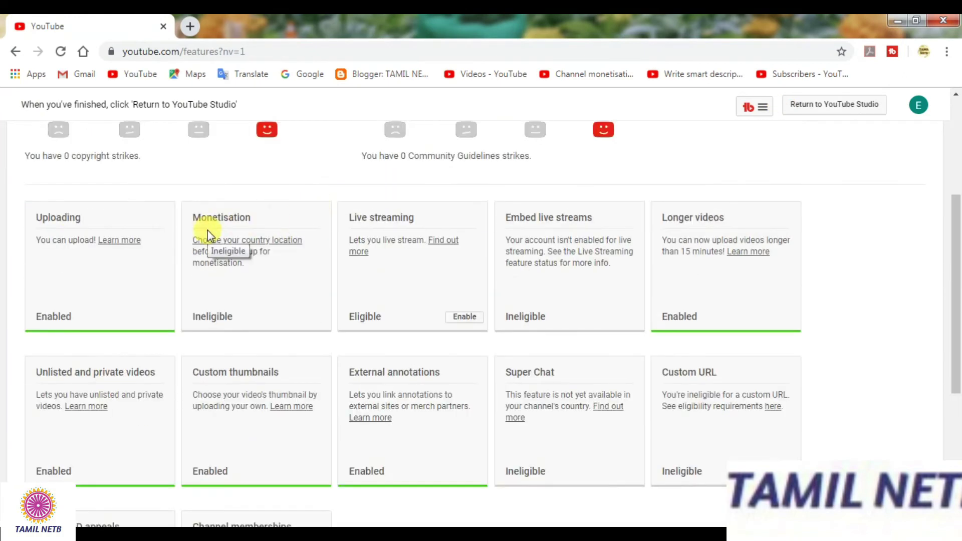
scroll(150, 225, up, 4)
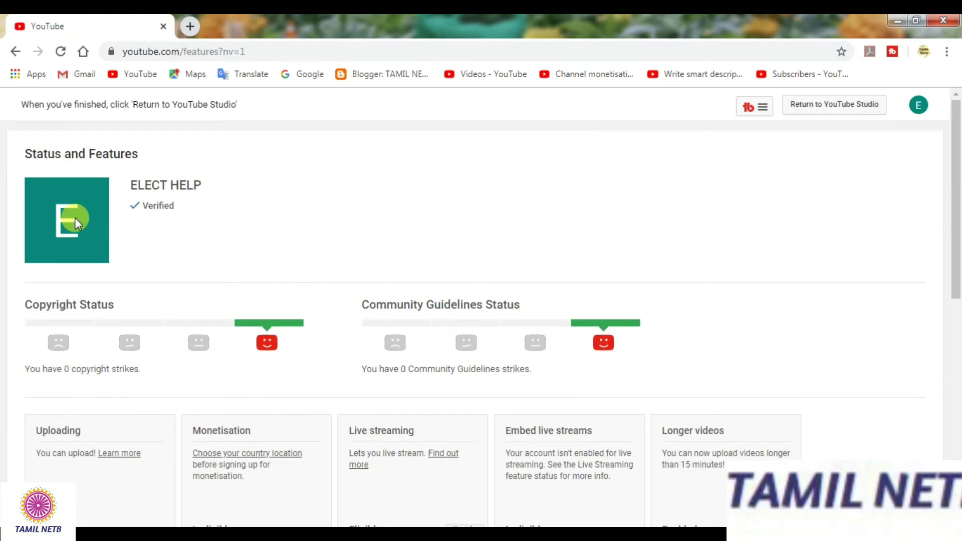
Return to the YouTube home page and reopen your own channel for customisation.
click(15, 51)
click(140, 74)
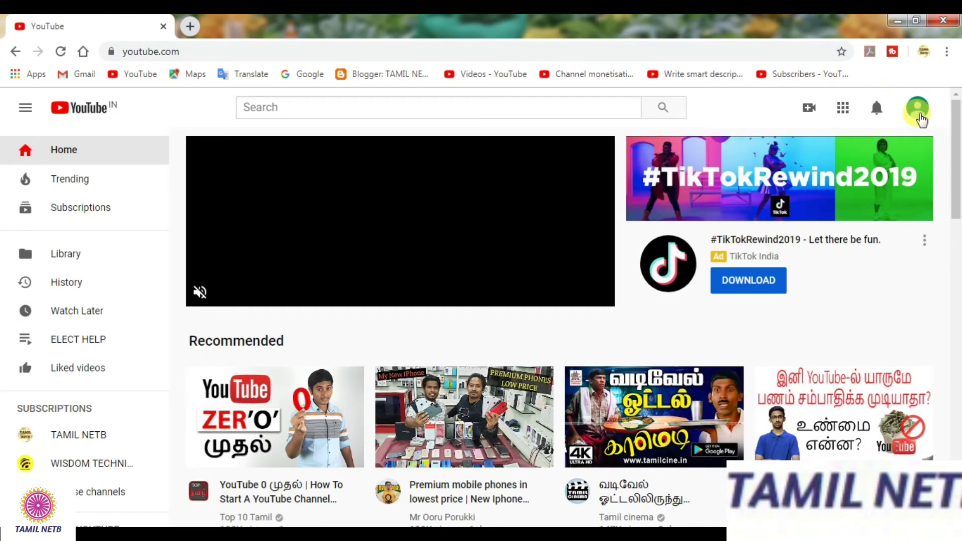
click(921, 116)
click(789, 176)
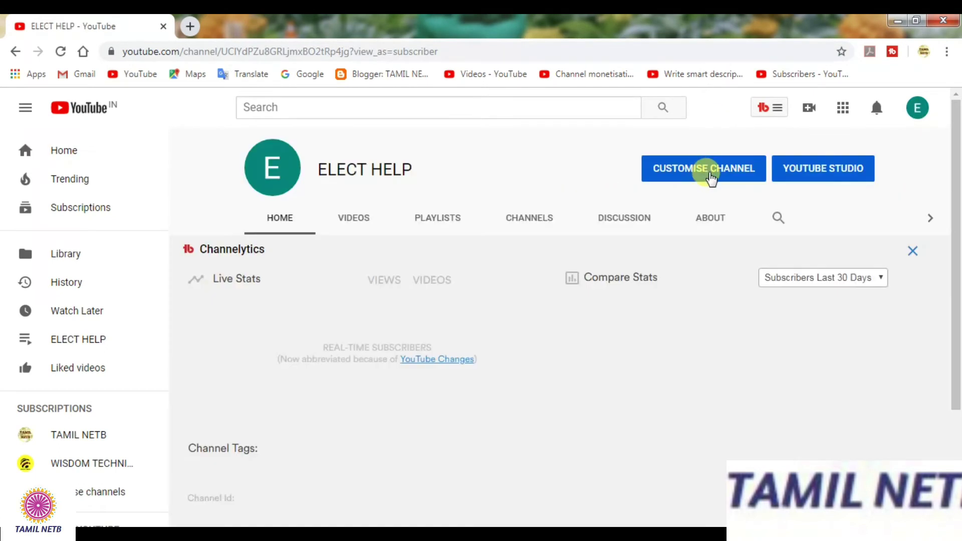
click(708, 178)
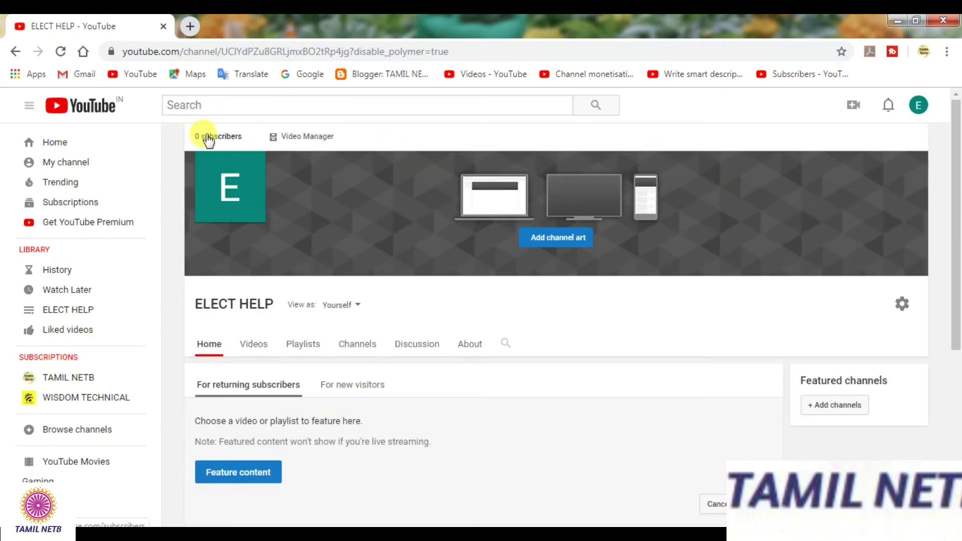
Go from the channel's subscribers page to its Status and Features page.
click(209, 139)
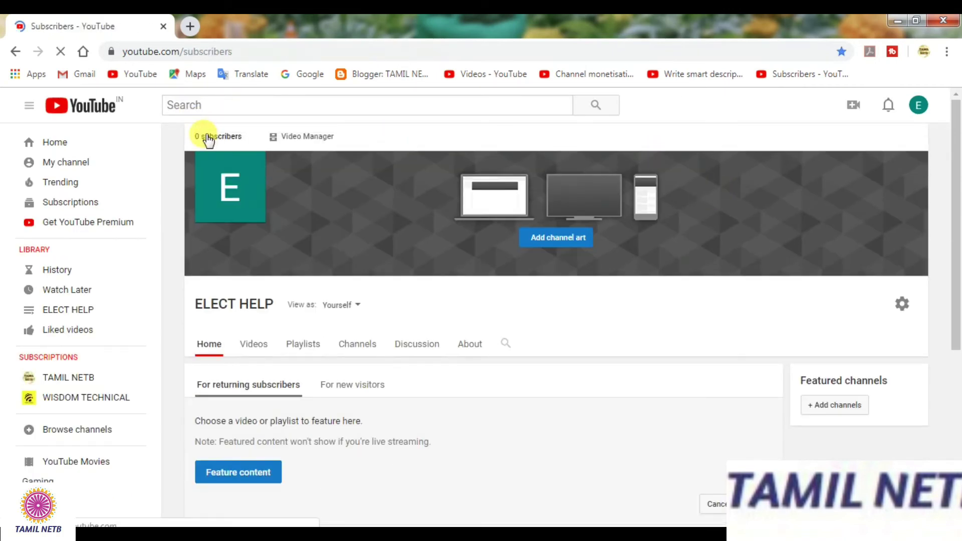
scroll(97, 303, down, 3)
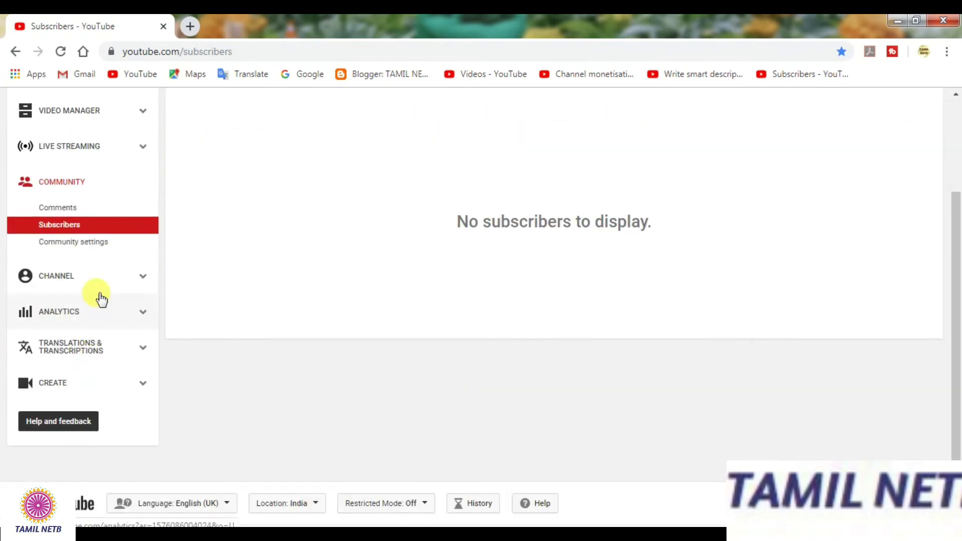
click(103, 282)
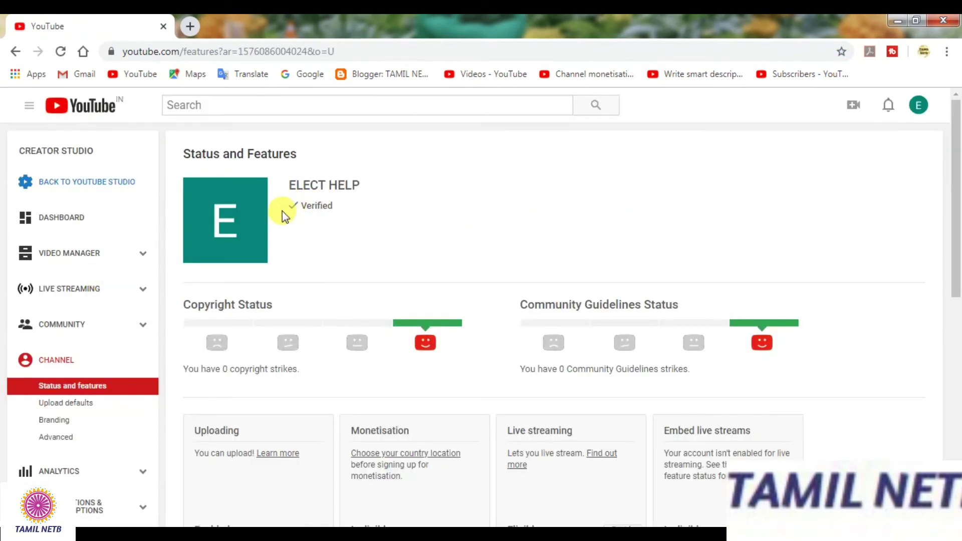
Set the channel's country to India in the advanced channel settings.
click(69, 439)
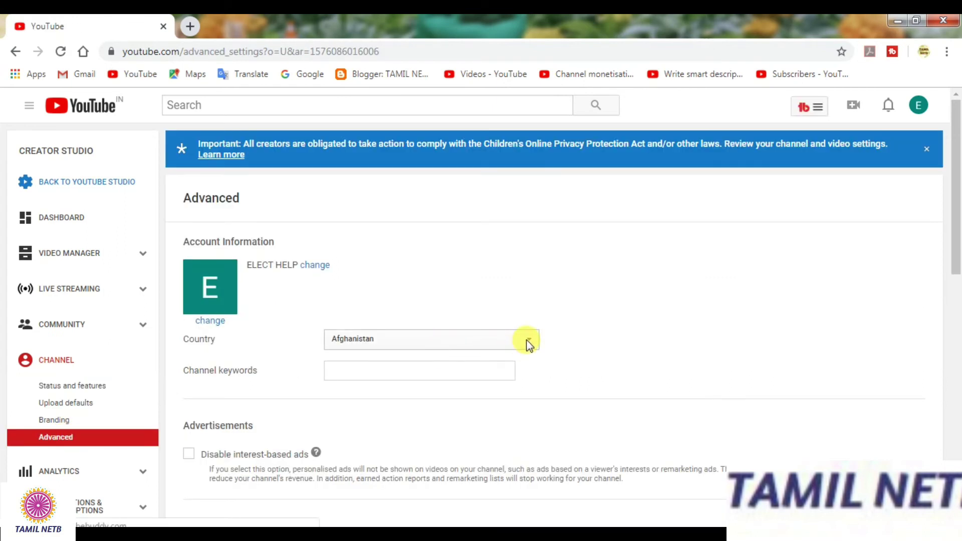
click(525, 343)
scroll(435, 233, up, 3)
scroll(435, 233, up, 15)
scroll(435, 232, down, 4)
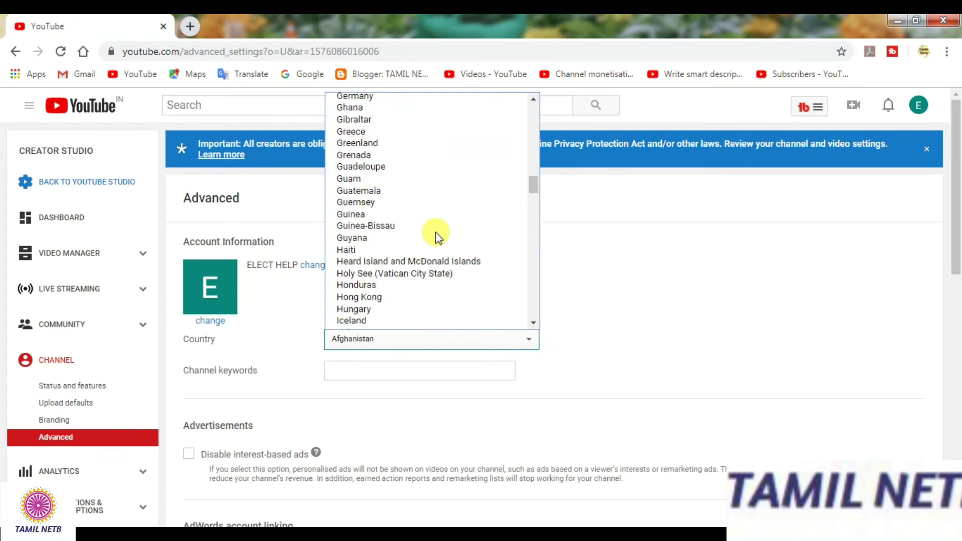
click(367, 189)
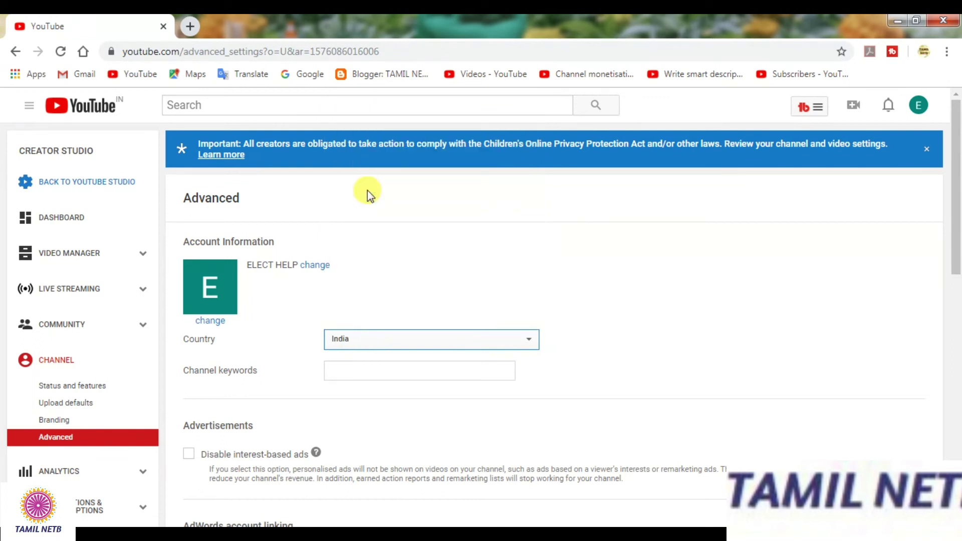
Review the advanced settings for keywords, advertisements, AdWords linking, associated website, channel recommendations and subscriber counts.
scroll(455, 390, down, 7)
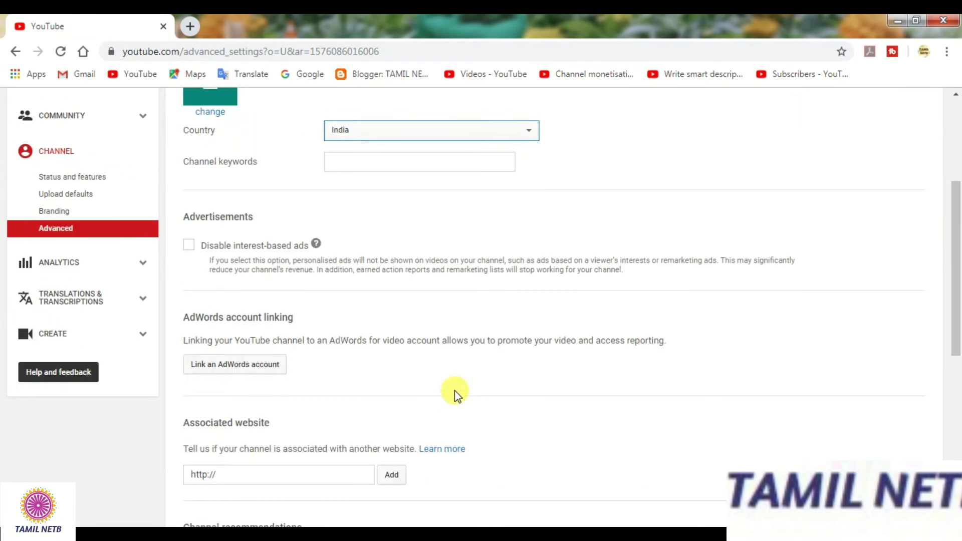
scroll(455, 390, down, 4)
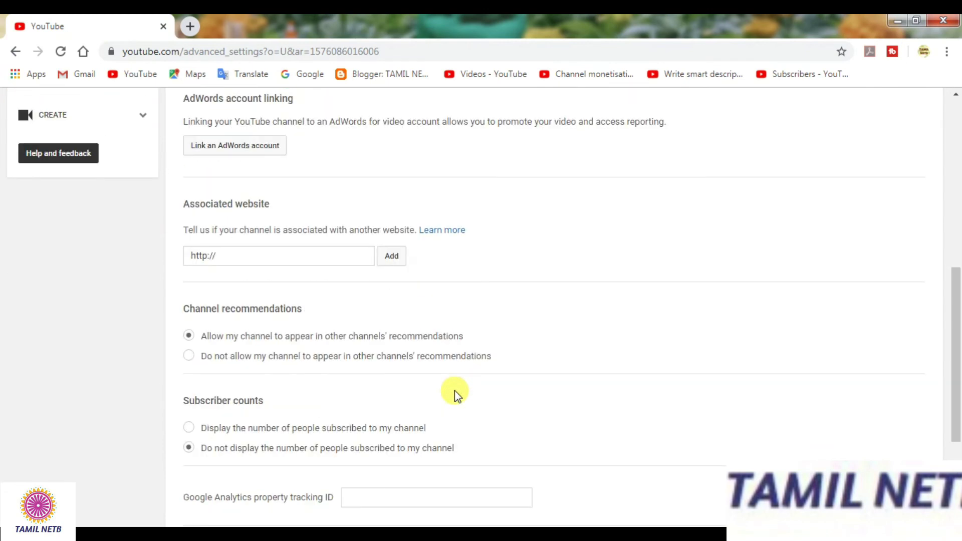
scroll(470, 263, up, 3)
scroll(540, 333, down, 3)
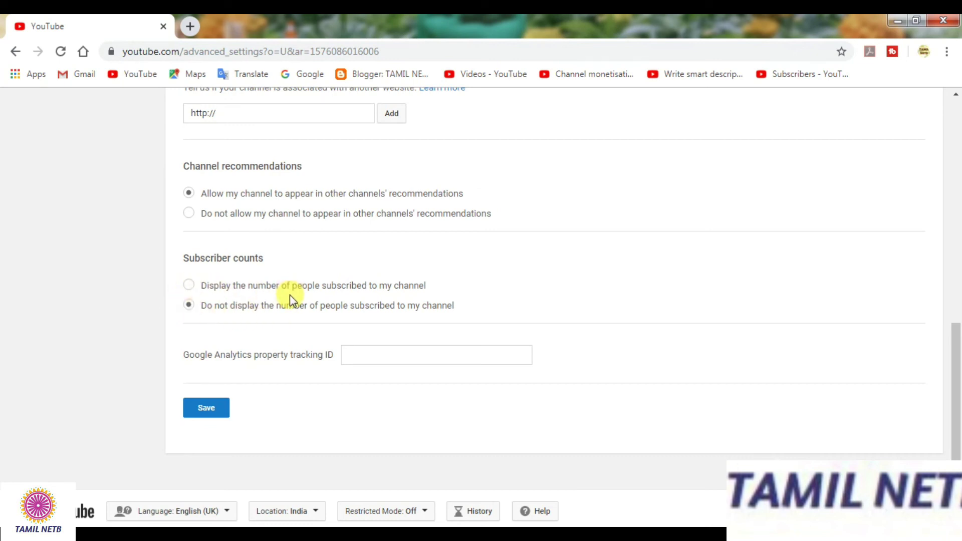
scroll(289, 298, down, 2)
scroll(269, 307, up, 10)
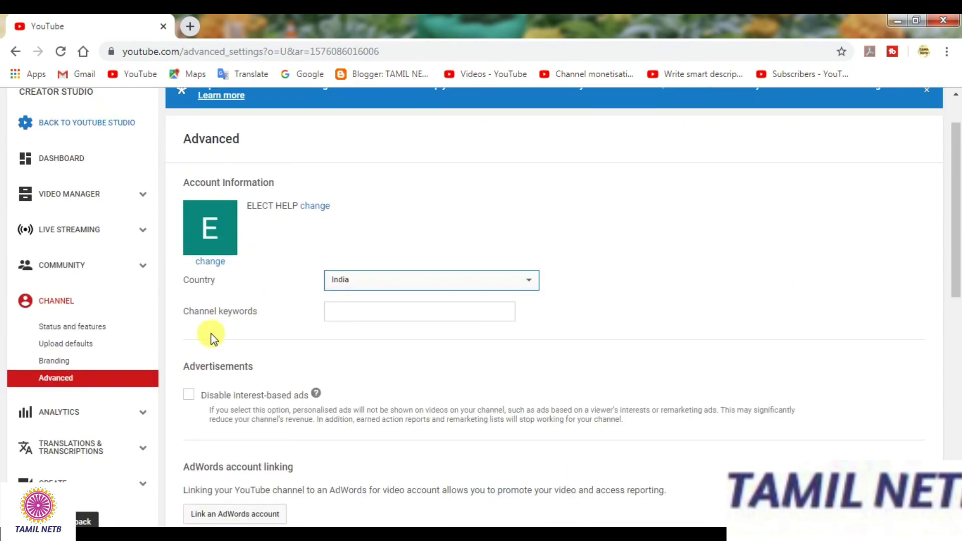
scroll(311, 338, down, 10)
scroll(308, 334, up, 5)
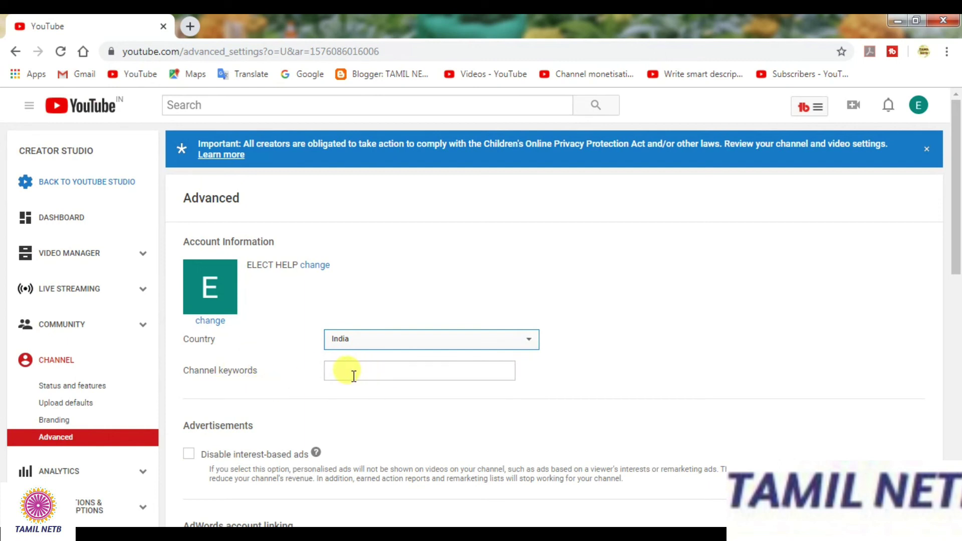
Save the advanced channel settings.
scroll(363, 383, down, 15)
click(206, 349)
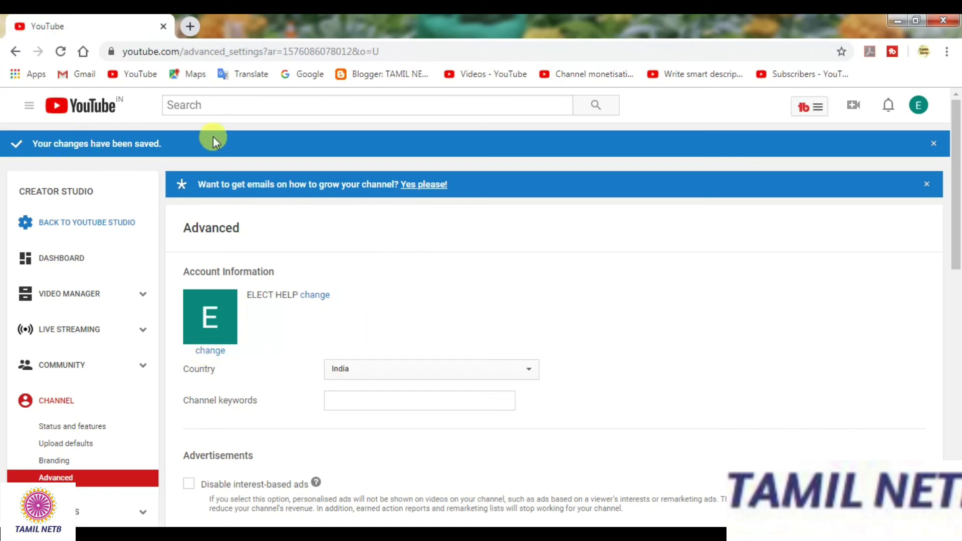
Return to Status and Features and check the channel's feature eligibility, including monetisation.
click(85, 427)
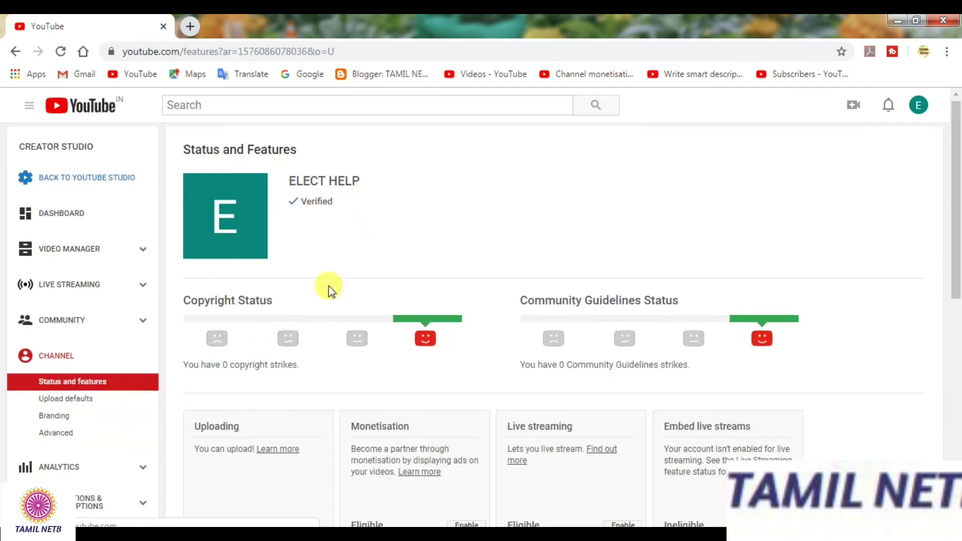
scroll(326, 290, down, 6)
scroll(326, 290, up, 4)
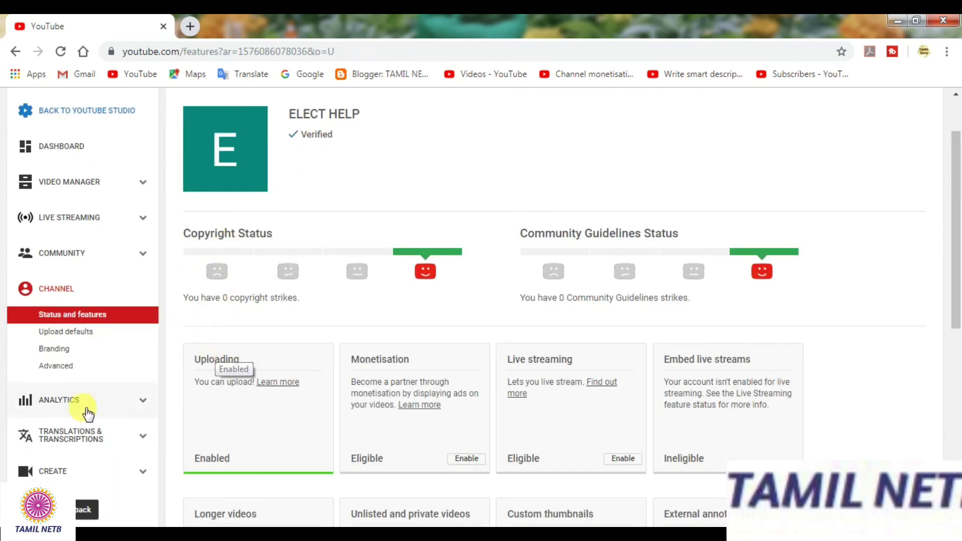
scroll(370, 328, up, 2)
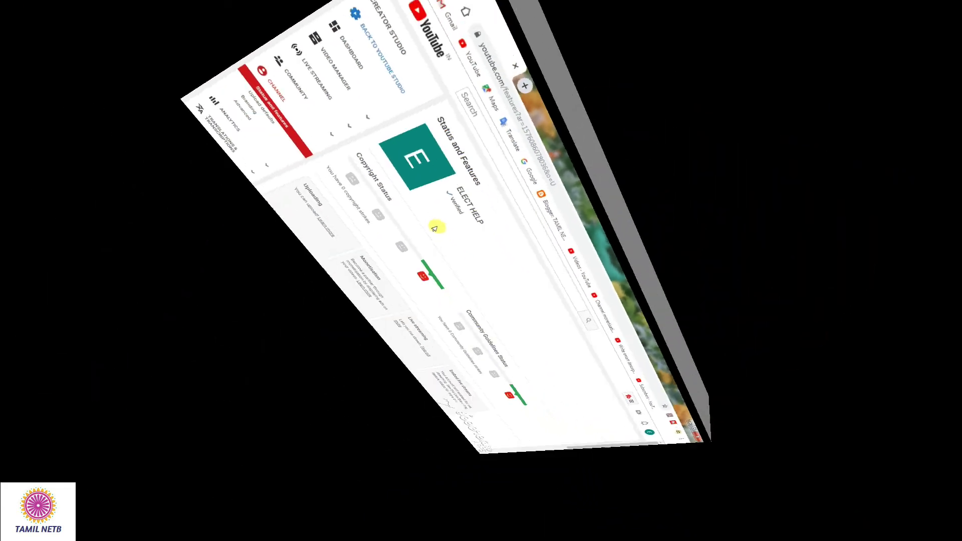